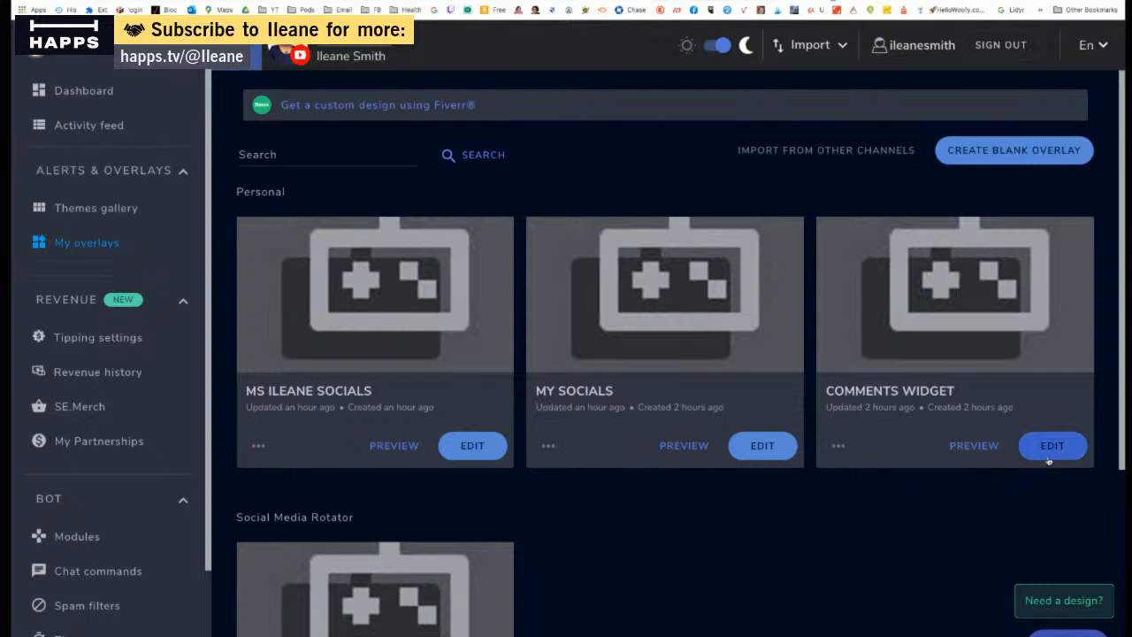
Open the Social Media Rotation Widget overlay for editing and bring up the settings of its SocialMedia Rotation widget layer.
{"action": "left_click", "coordinate": [1051, 447]}
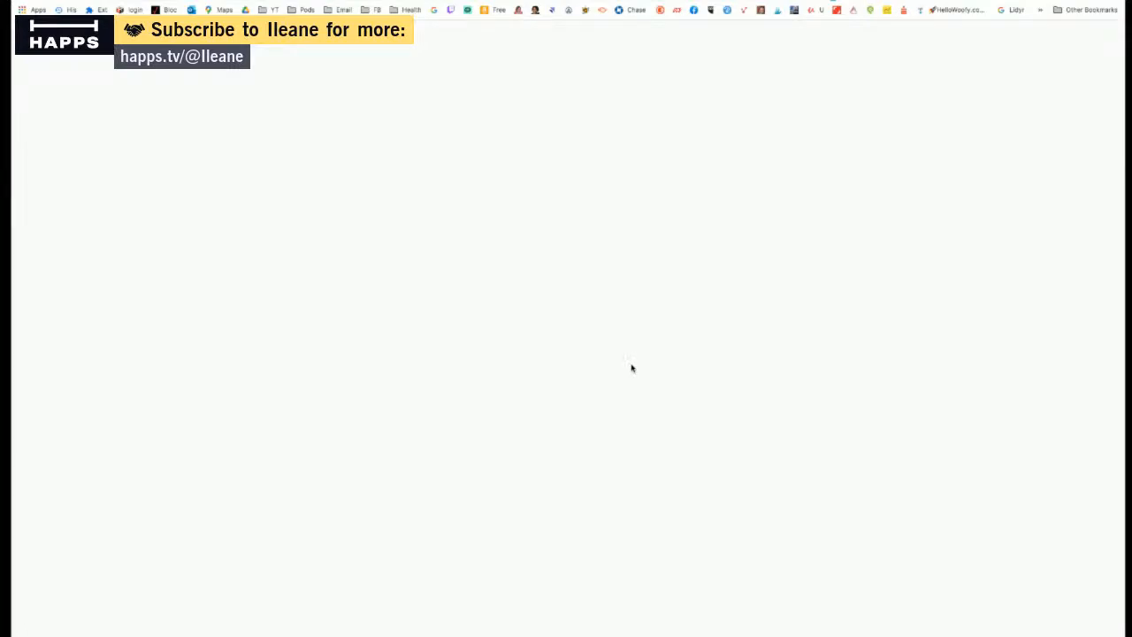
{"action": "scroll", "coordinate": [557, 501], "scroll_direction": "down", "scroll_amount": 3}
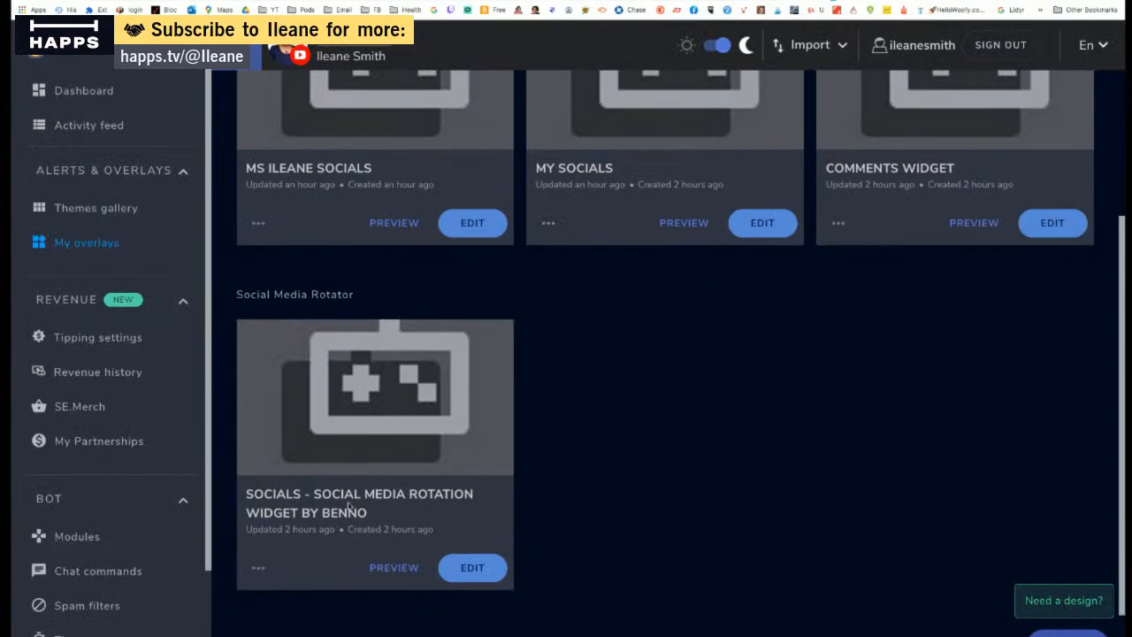
{"action": "left_click", "coordinate": [394, 566]}
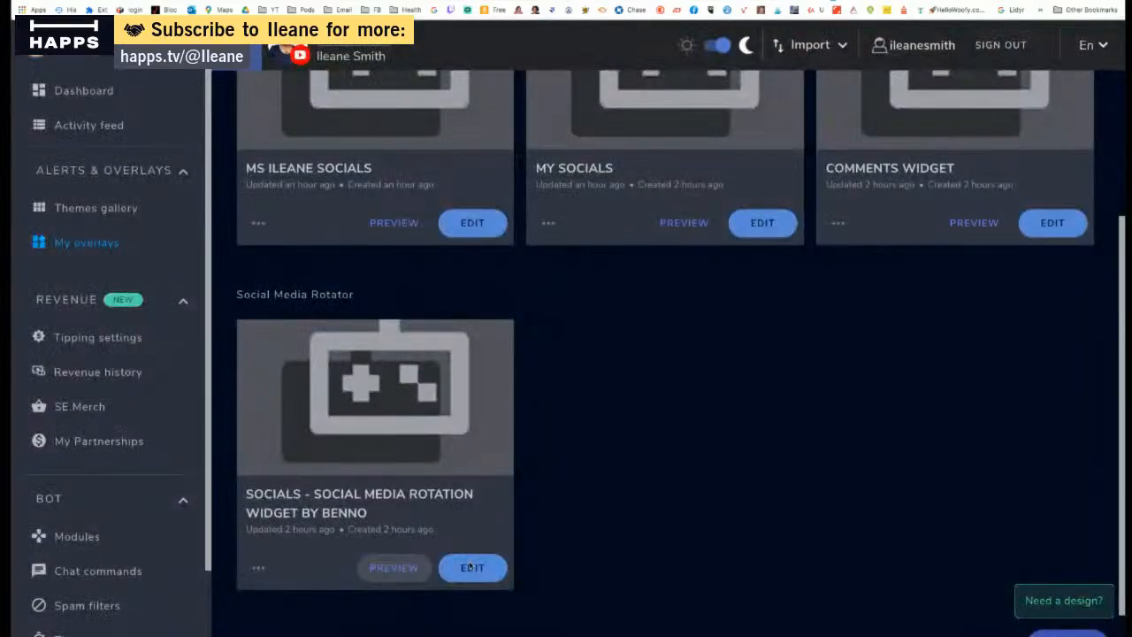
{"action": "left_click", "coordinate": [472, 567]}
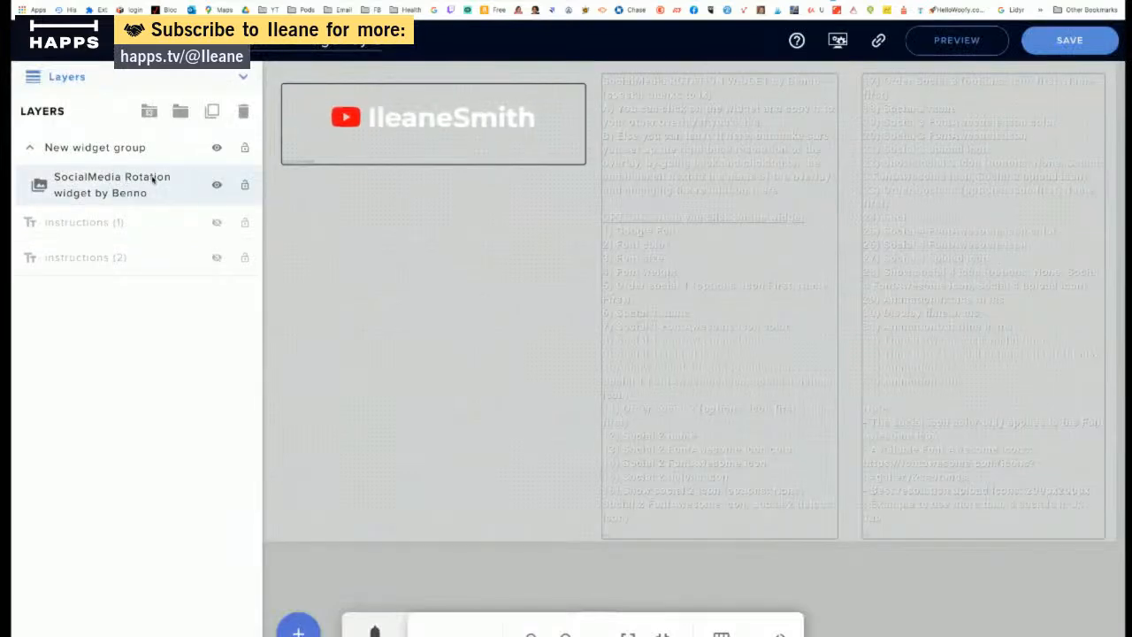
{"action": "left_click", "coordinate": [128, 184]}
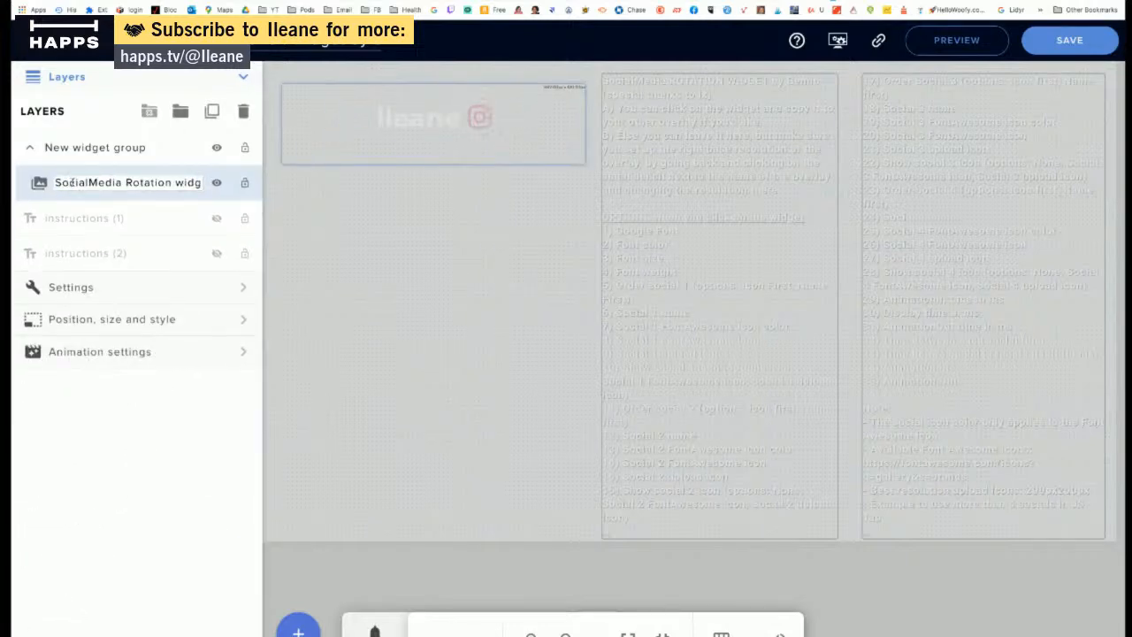
{"action": "left_click", "coordinate": [76, 296]}
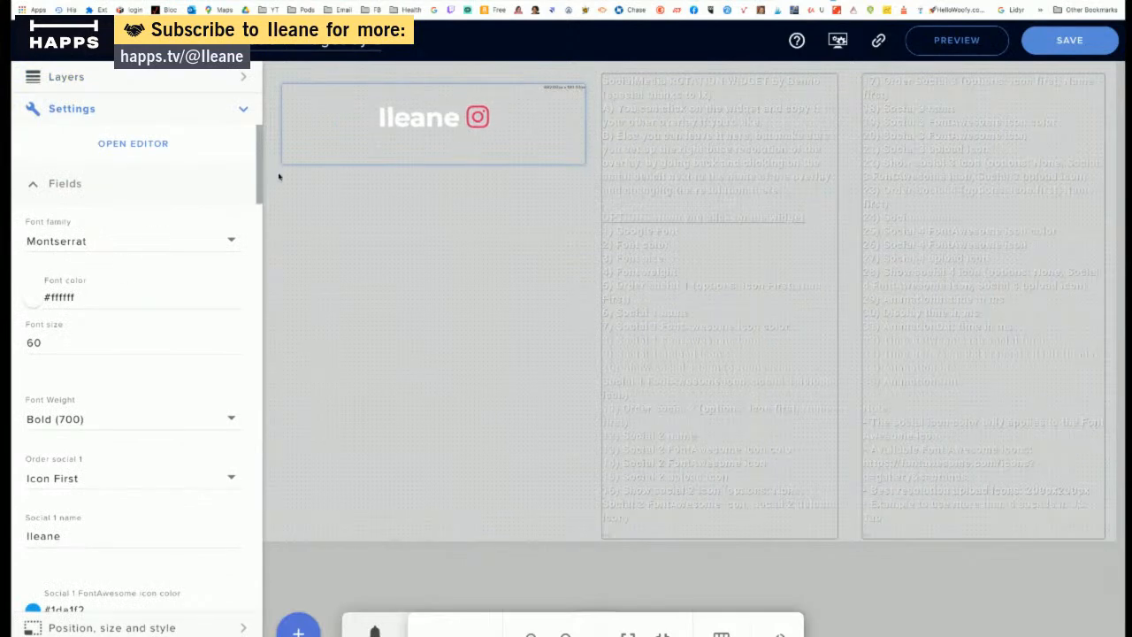
Look through the font families available for the social rotation widget and keep the current choice.
{"action": "left_click", "coordinate": [231, 243]}
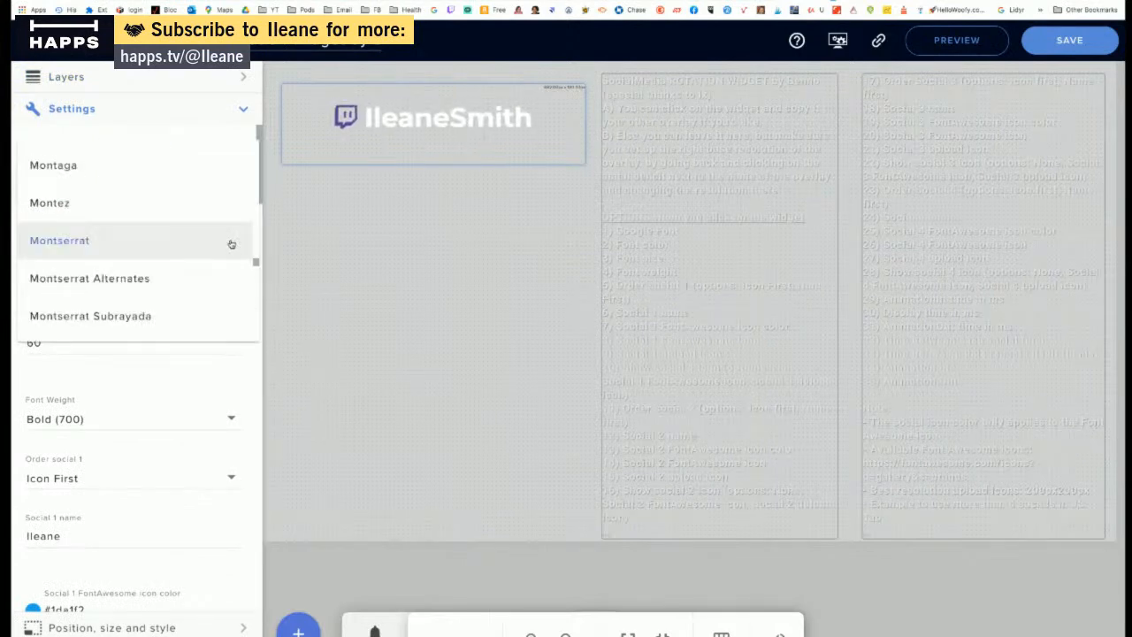
{"action": "scroll", "coordinate": [227, 190], "scroll_direction": "down", "scroll_amount": 15}
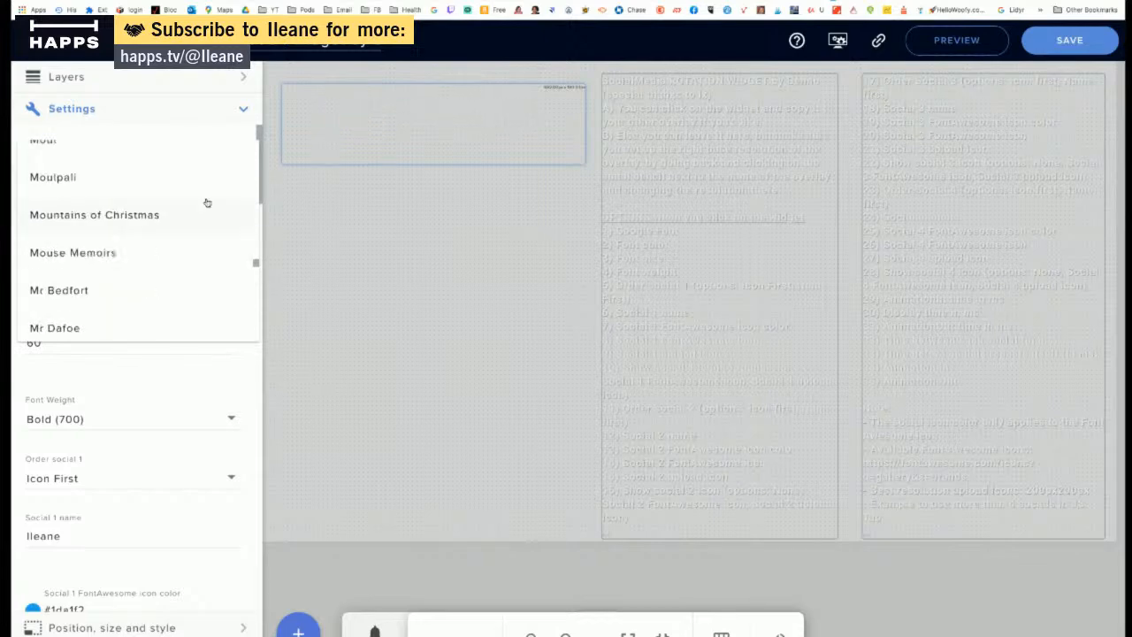
{"action": "scroll", "coordinate": [210, 201], "scroll_direction": "down", "scroll_amount": 3}
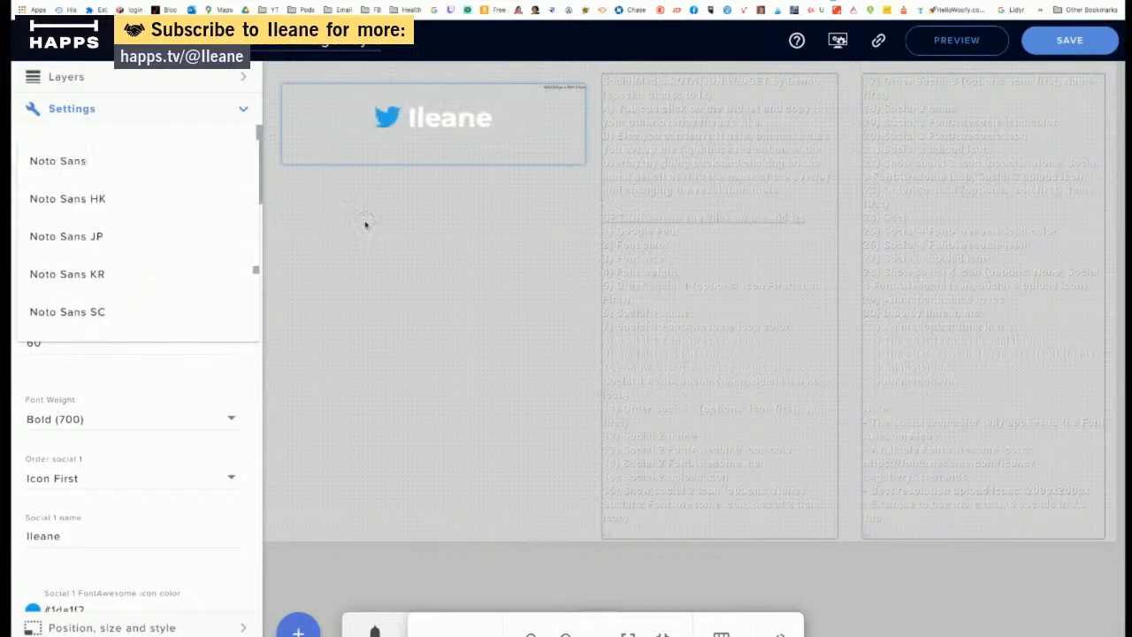
{"action": "left_click", "coordinate": [288, 199]}
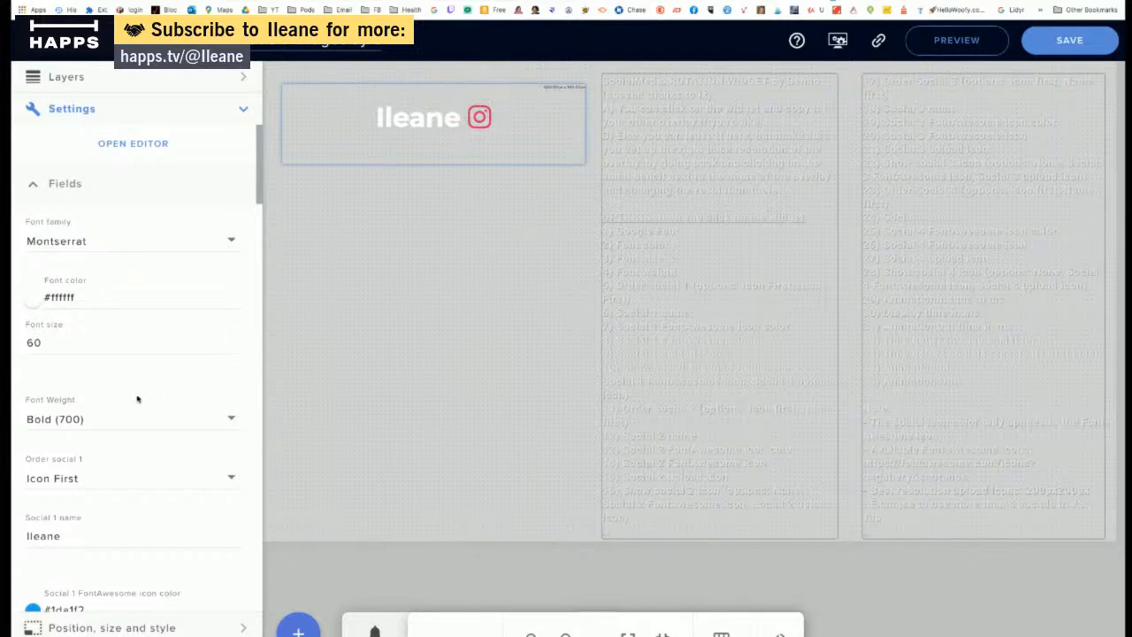
Review the widget's fields for each social account's name, icon and order, plus the animation and display times.
{"action": "scroll", "coordinate": [141, 397], "scroll_direction": "down", "scroll_amount": 3}
{"action": "scroll", "coordinate": [146, 394], "scroll_direction": "down", "scroll_amount": 4}
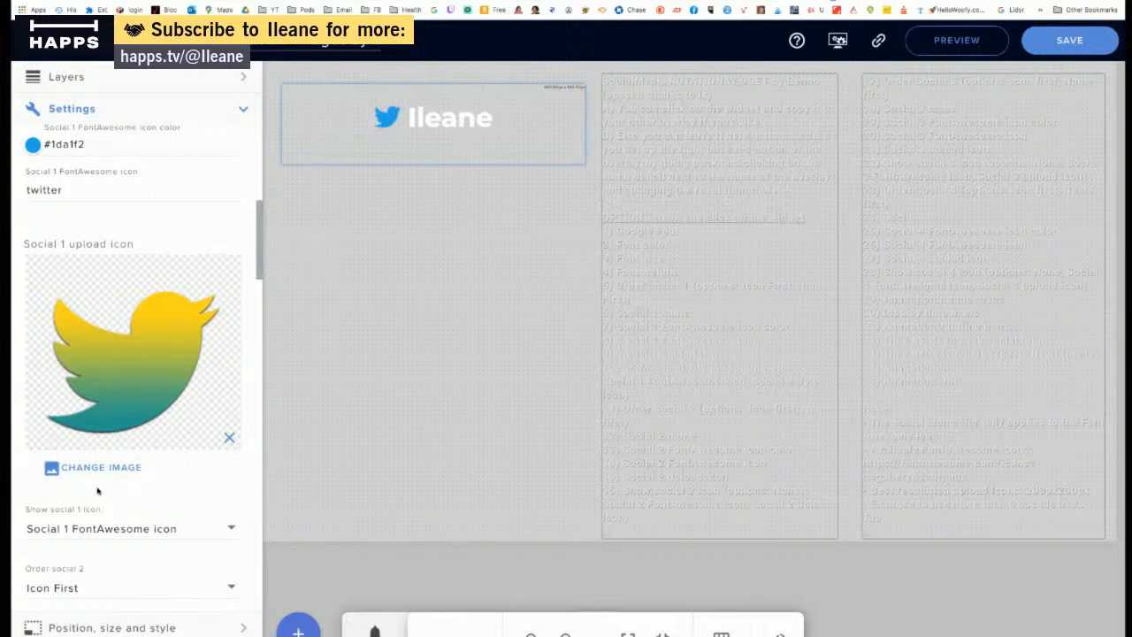
{"action": "scroll", "coordinate": [108, 455], "scroll_direction": "down", "scroll_amount": 2}
{"action": "scroll", "coordinate": [108, 454], "scroll_direction": "down", "scroll_amount": 2}
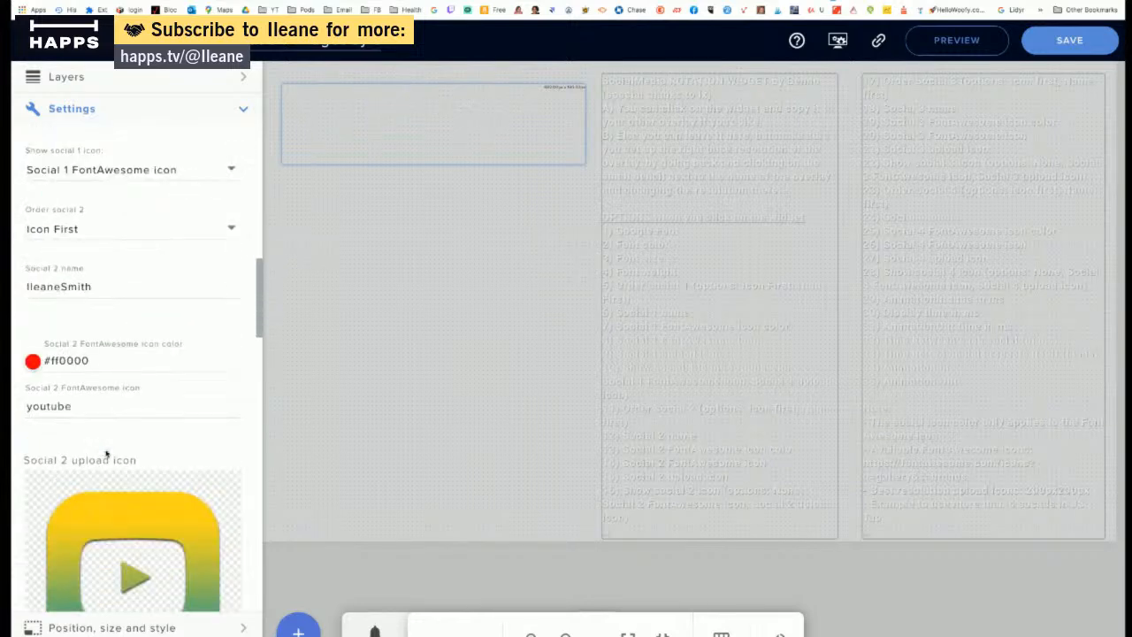
{"action": "scroll", "coordinate": [98, 370], "scroll_direction": "down", "scroll_amount": 1}
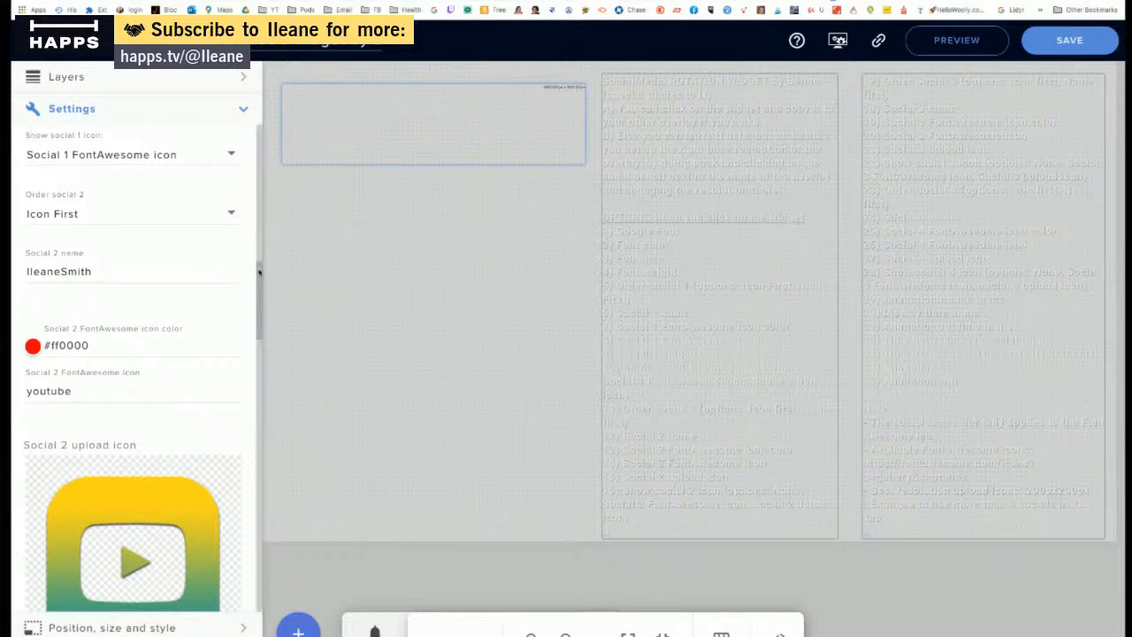
{"action": "left_click_drag", "start_coordinate": [258, 272], "coordinate": [248, 526]}
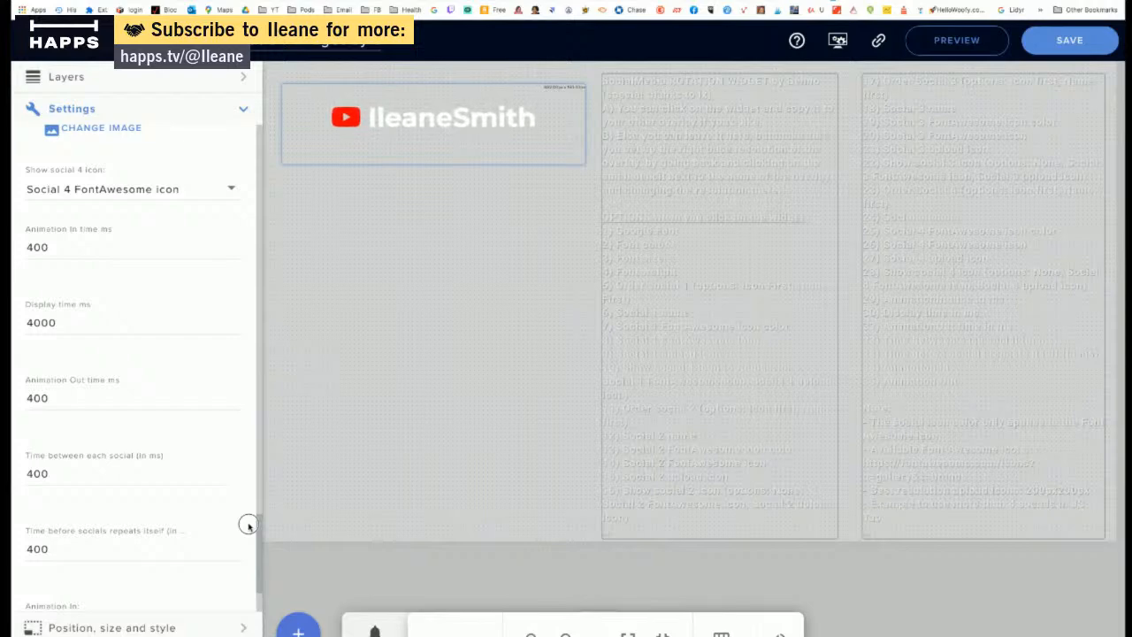
{"action": "left_click_drag", "start_coordinate": [248, 526], "coordinate": [251, 464]}
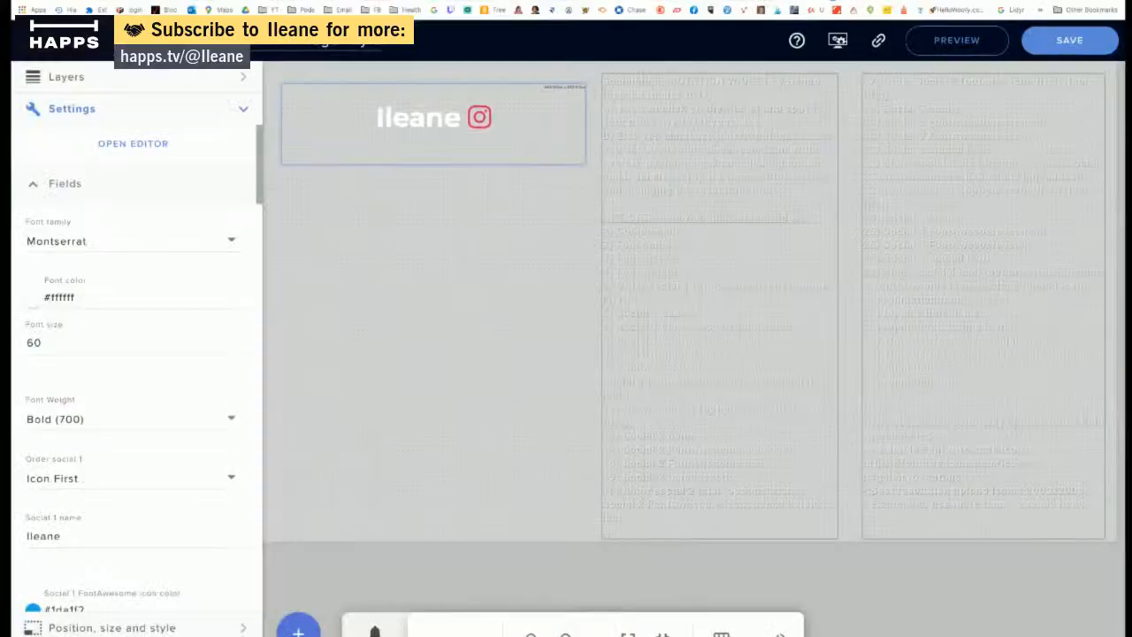
Open the widget's code editor and view its HTML, CSS and JavaScript code.
{"action": "left_click", "coordinate": [132, 143]}
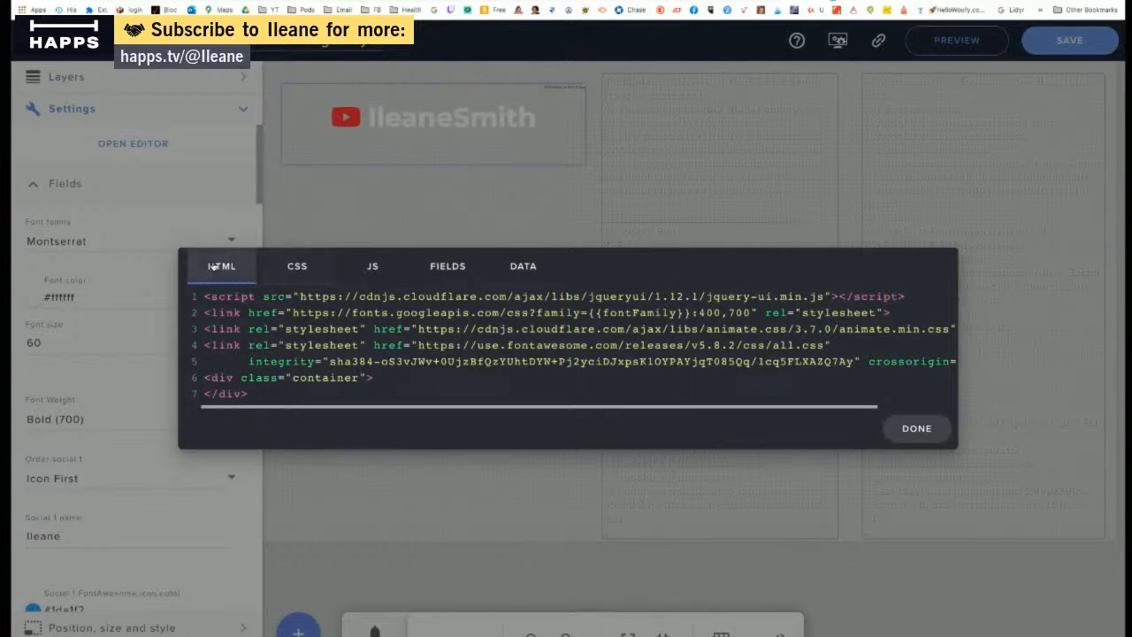
{"action": "left_click", "coordinate": [297, 268]}
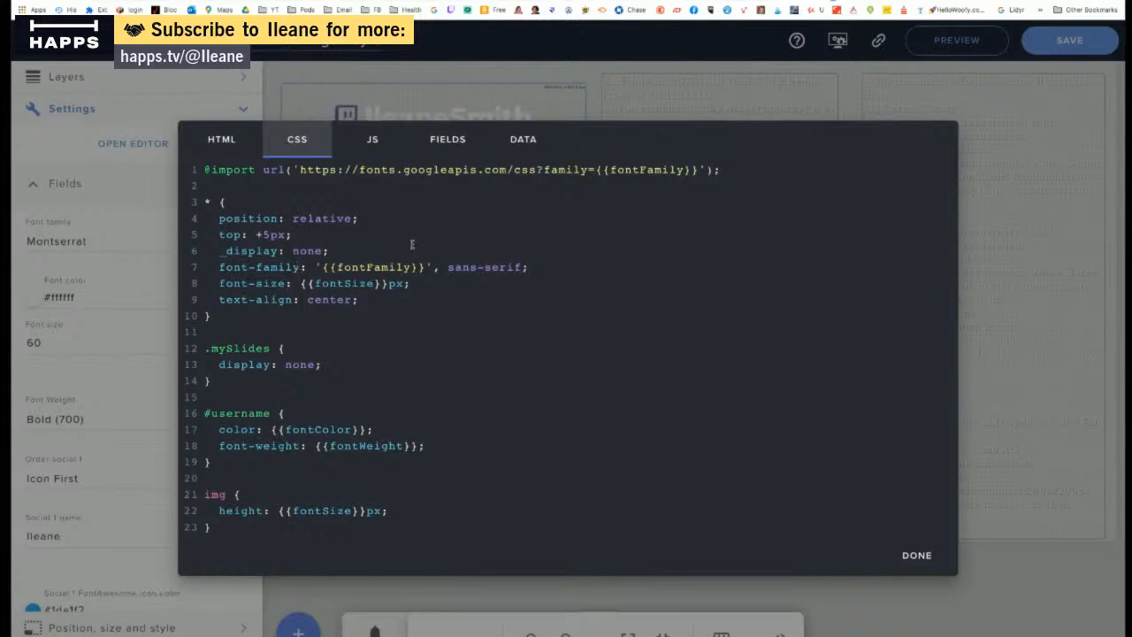
{"action": "left_click", "coordinate": [372, 141]}
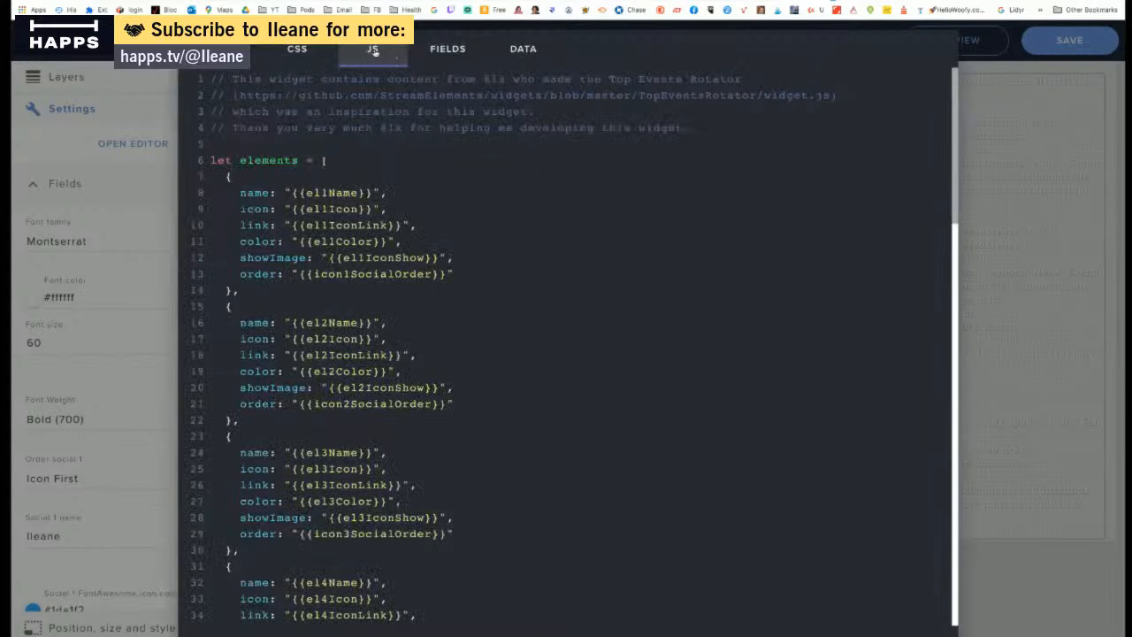
{"action": "scroll", "coordinate": [522, 207], "scroll_direction": "down", "scroll_amount": 1}
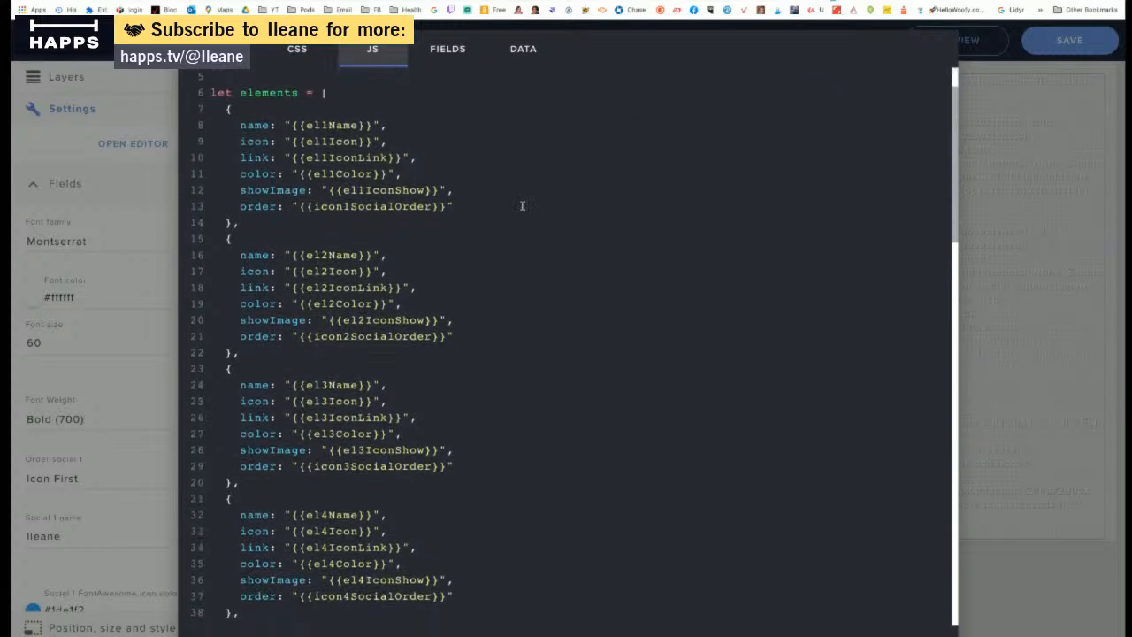
{"action": "scroll", "coordinate": [523, 207], "scroll_direction": "up", "scroll_amount": 2}
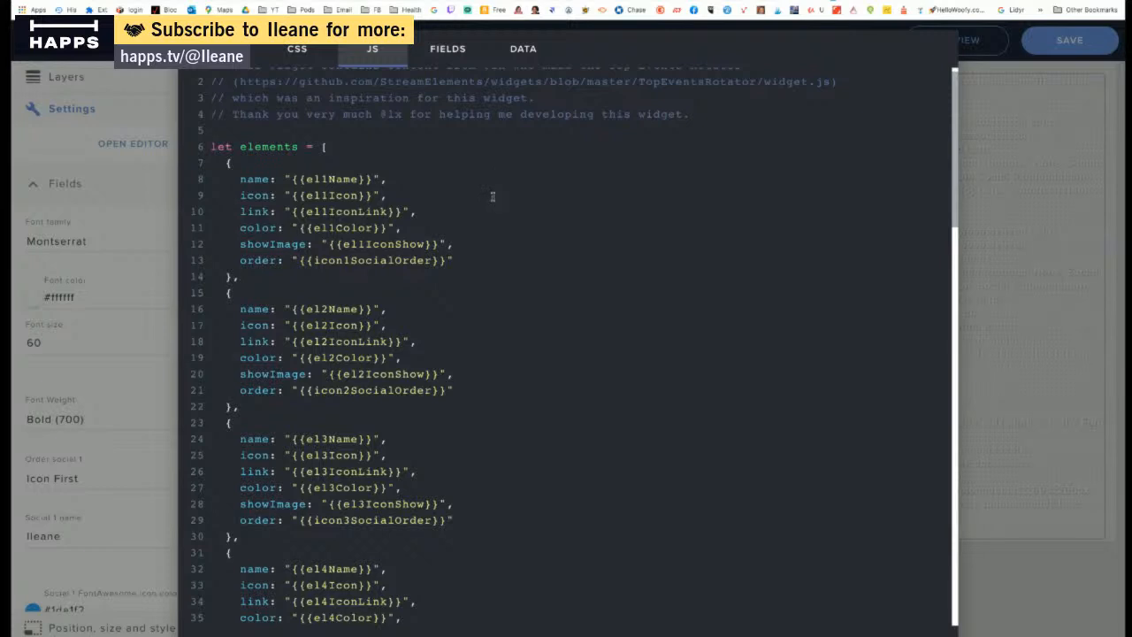
{"action": "scroll", "coordinate": [492, 196], "scroll_direction": "up", "scroll_amount": 1}
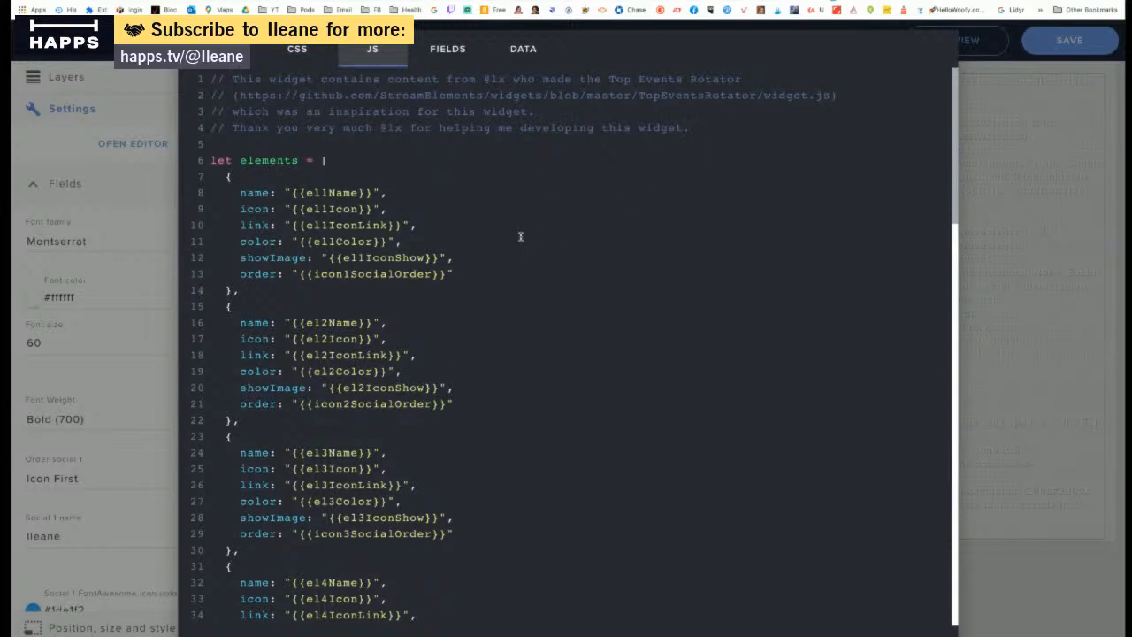
Examine the social entries in the JavaScript elements list and the example for more than four icons, and close the code editor.
{"action": "scroll", "coordinate": [518, 234], "scroll_direction": "down", "scroll_amount": 2}
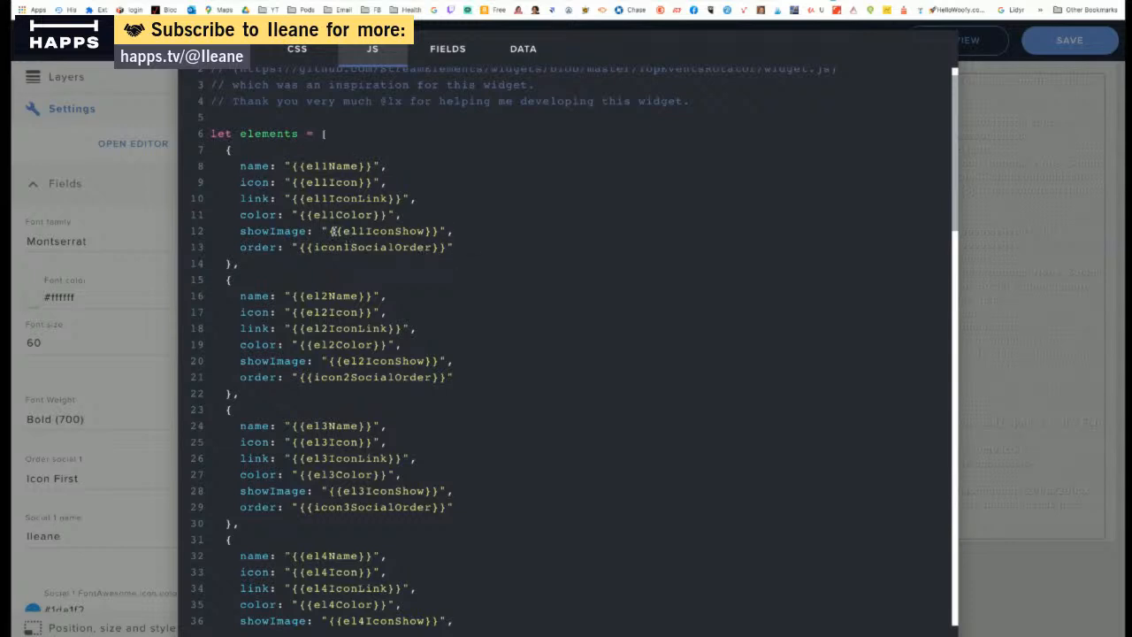
{"action": "left_click_drag", "start_coordinate": [335, 230], "coordinate": [428, 232]}
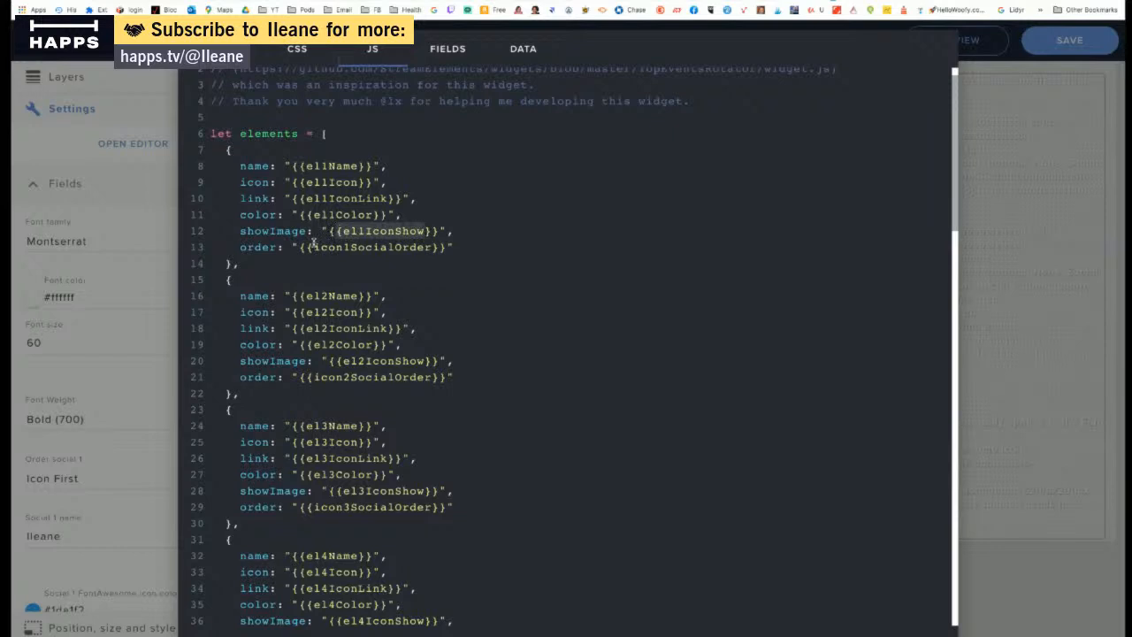
{"action": "left_click_drag", "start_coordinate": [313, 247], "coordinate": [432, 247]}
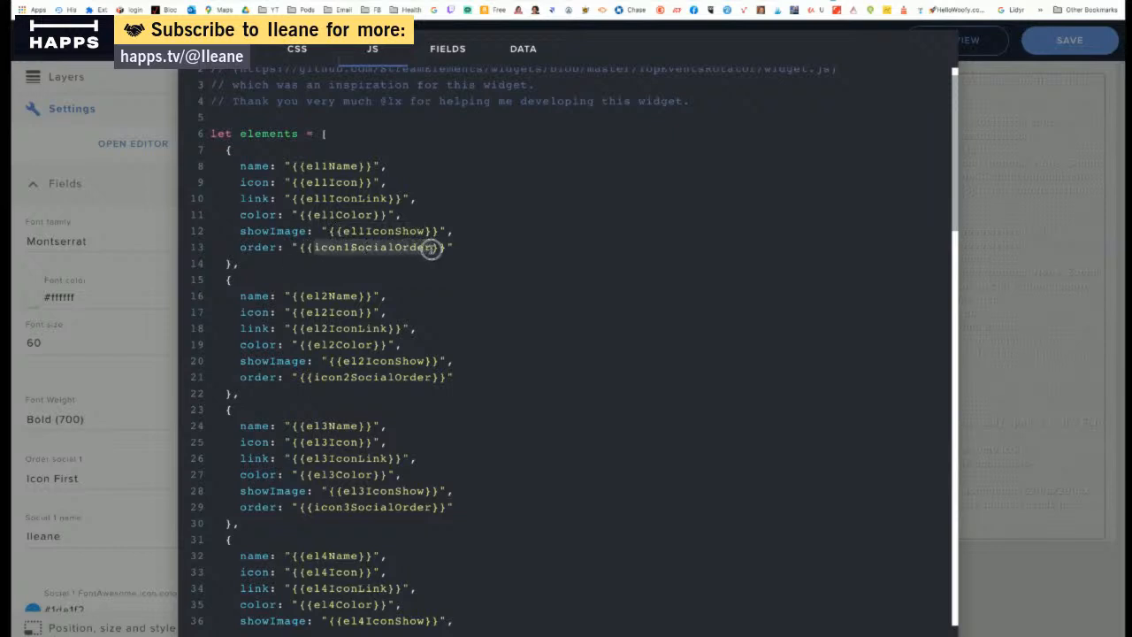
{"action": "scroll", "coordinate": [386, 269], "scroll_direction": "down", "scroll_amount": 3}
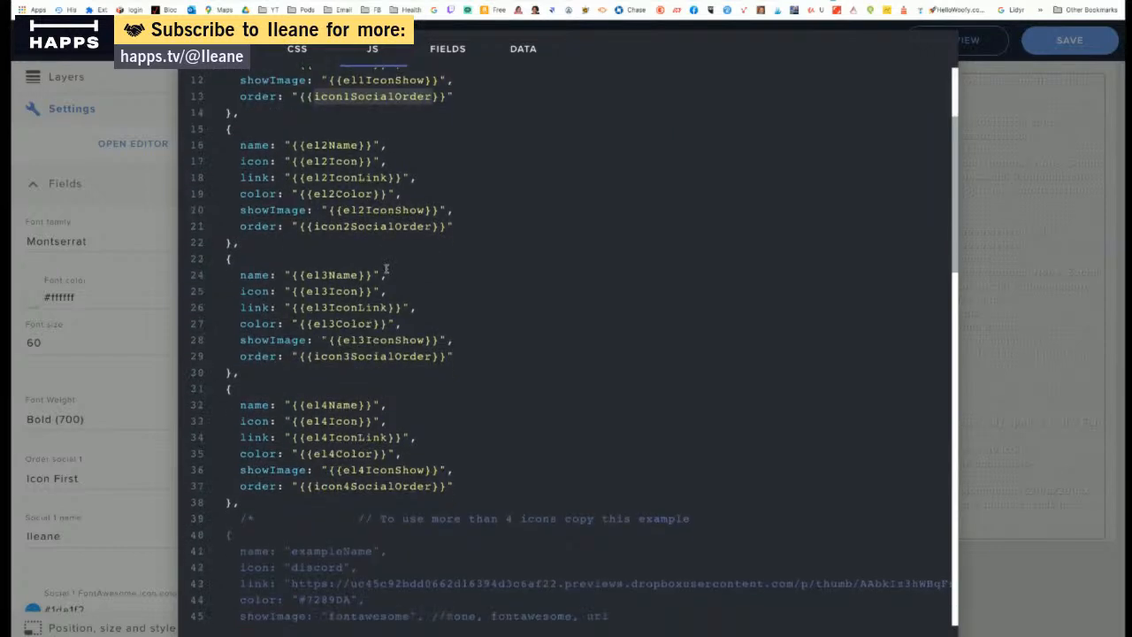
{"action": "scroll", "coordinate": [386, 269], "scroll_direction": "down", "scroll_amount": 8}
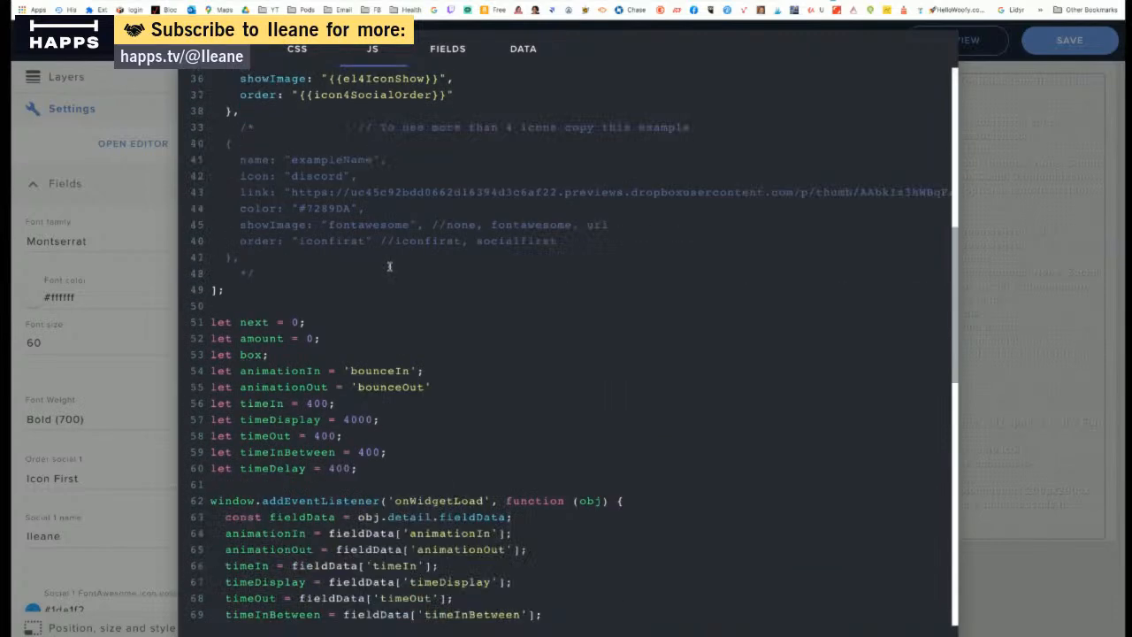
{"action": "scroll", "coordinate": [389, 267], "scroll_direction": "up", "scroll_amount": 6}
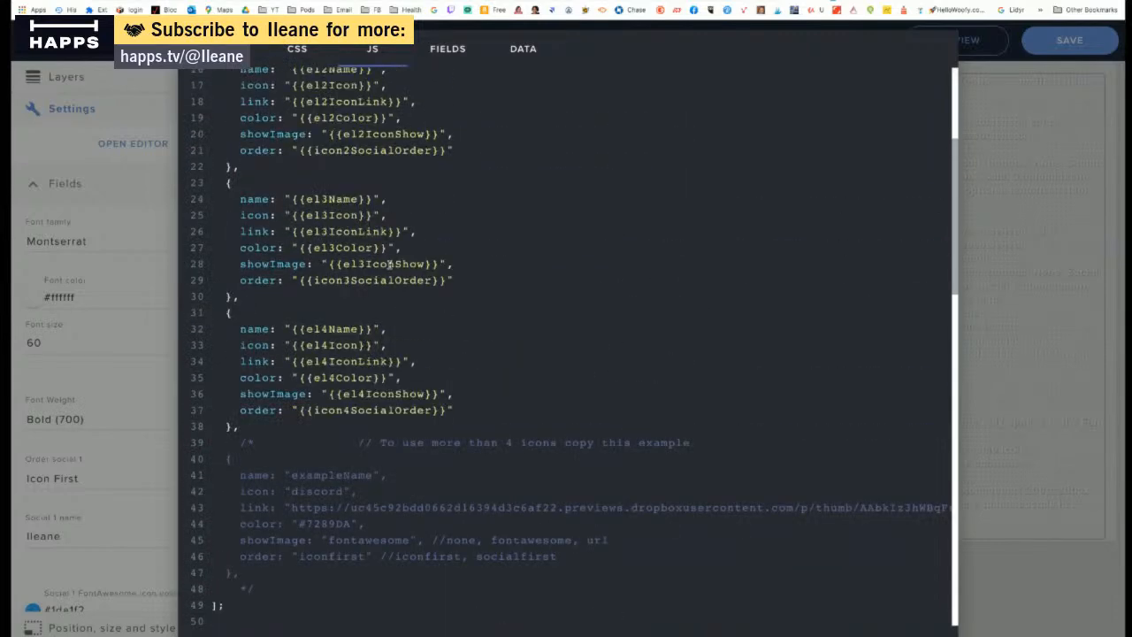
{"action": "scroll", "coordinate": [389, 264], "scroll_direction": "up", "scroll_amount": 2}
{"action": "left_click_drag", "start_coordinate": [291, 162], "coordinate": [363, 163]}
{"action": "left_click_drag", "start_coordinate": [298, 194], "coordinate": [413, 194]}
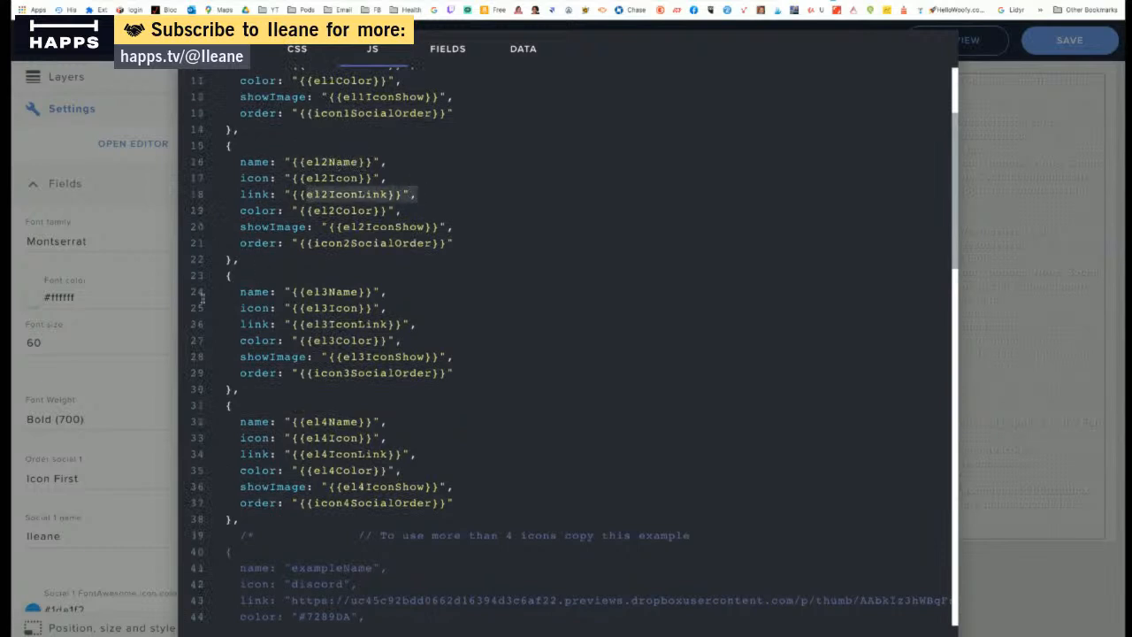
{"action": "left_click_drag", "start_coordinate": [309, 292], "coordinate": [382, 297]}
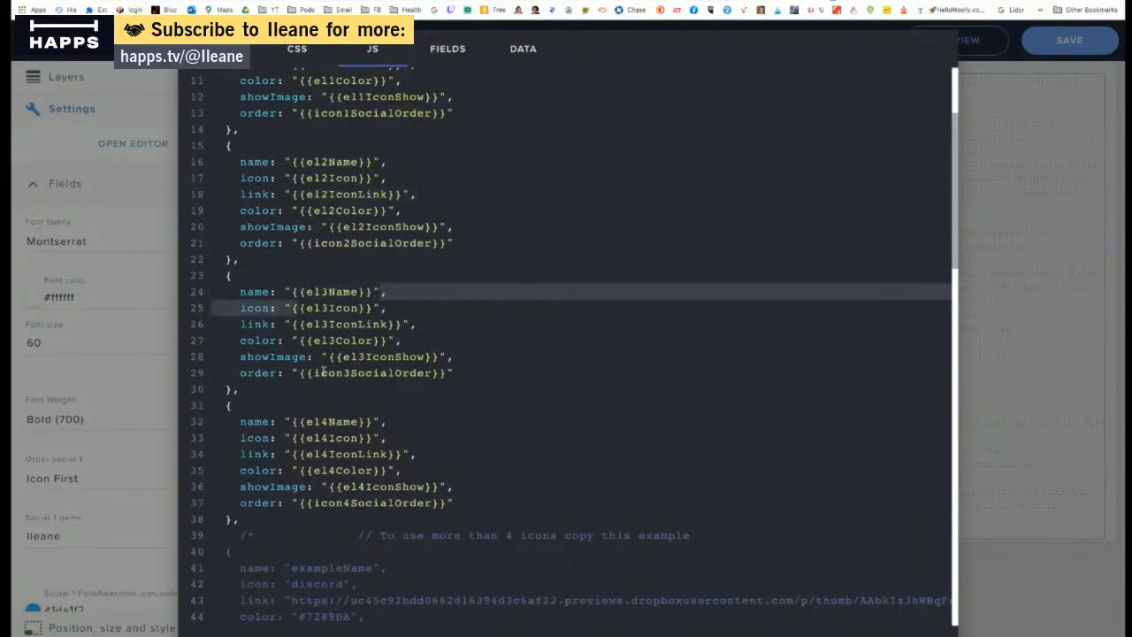
{"action": "left_click", "coordinate": [502, 366]}
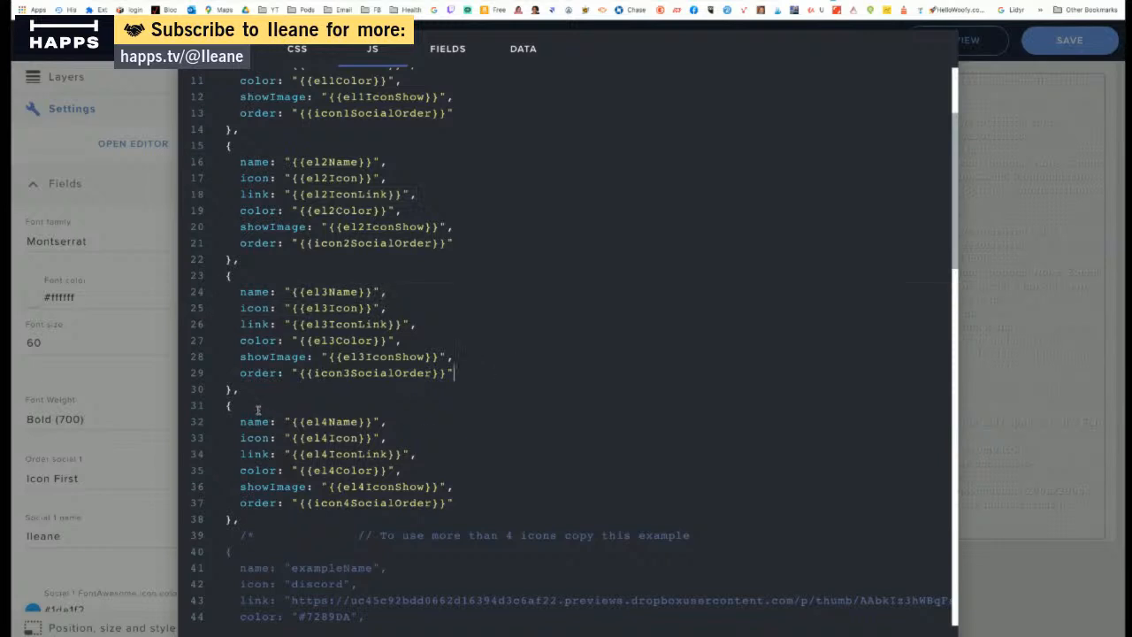
{"action": "left_click_drag", "start_coordinate": [224, 406], "coordinate": [486, 505]}
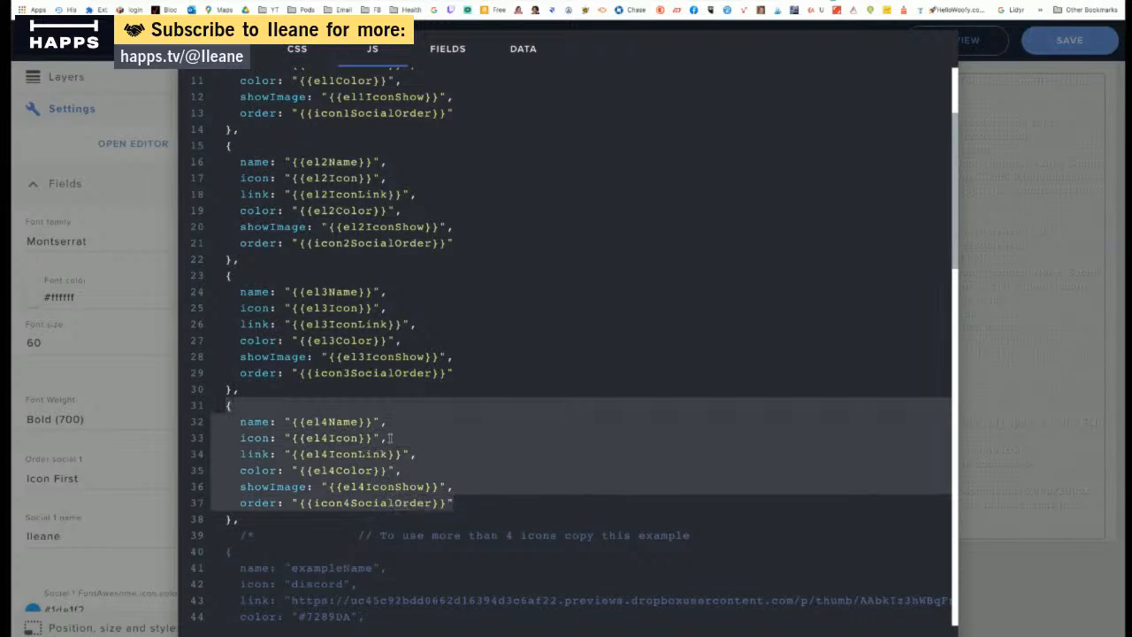
{"action": "scroll", "coordinate": [761, 97], "scroll_direction": "up", "scroll_amount": 3}
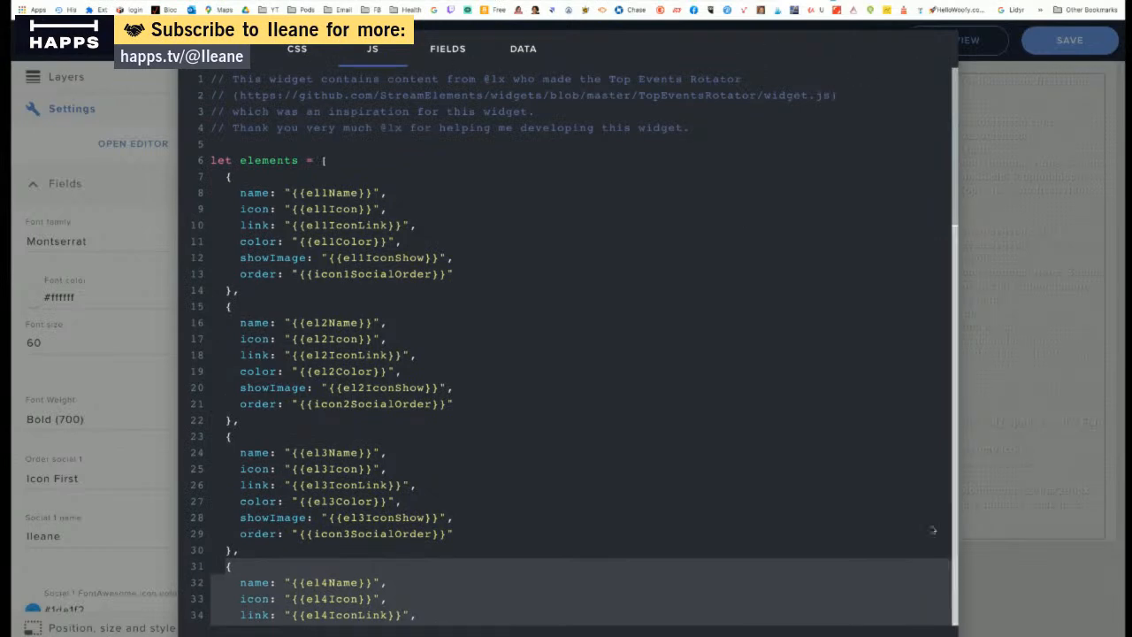
{"action": "left_click", "coordinate": [918, 634]}
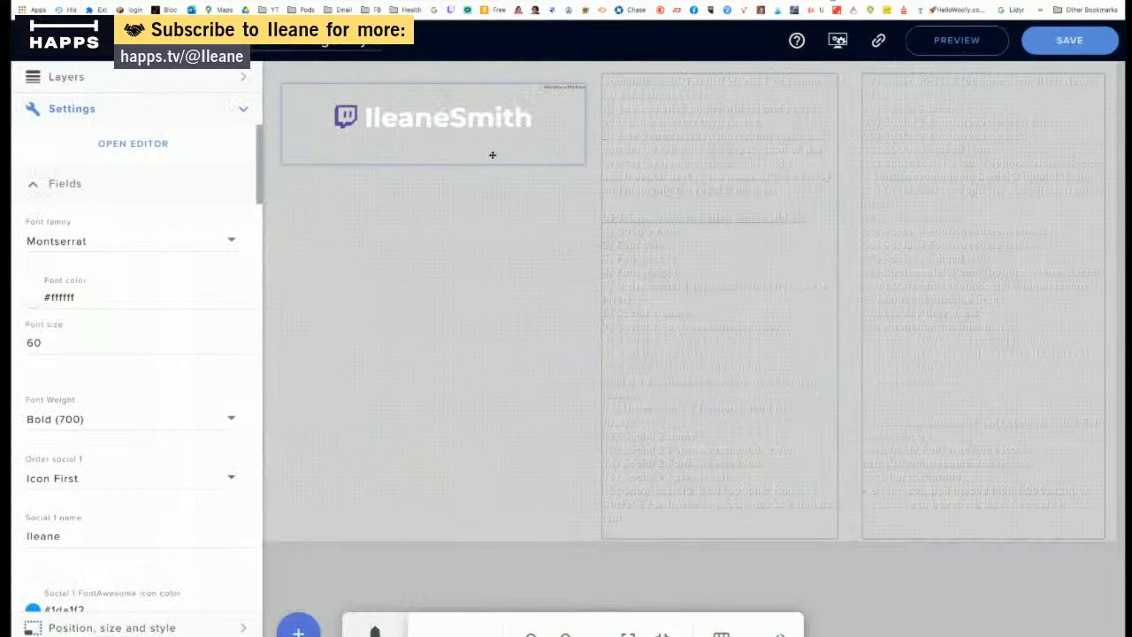